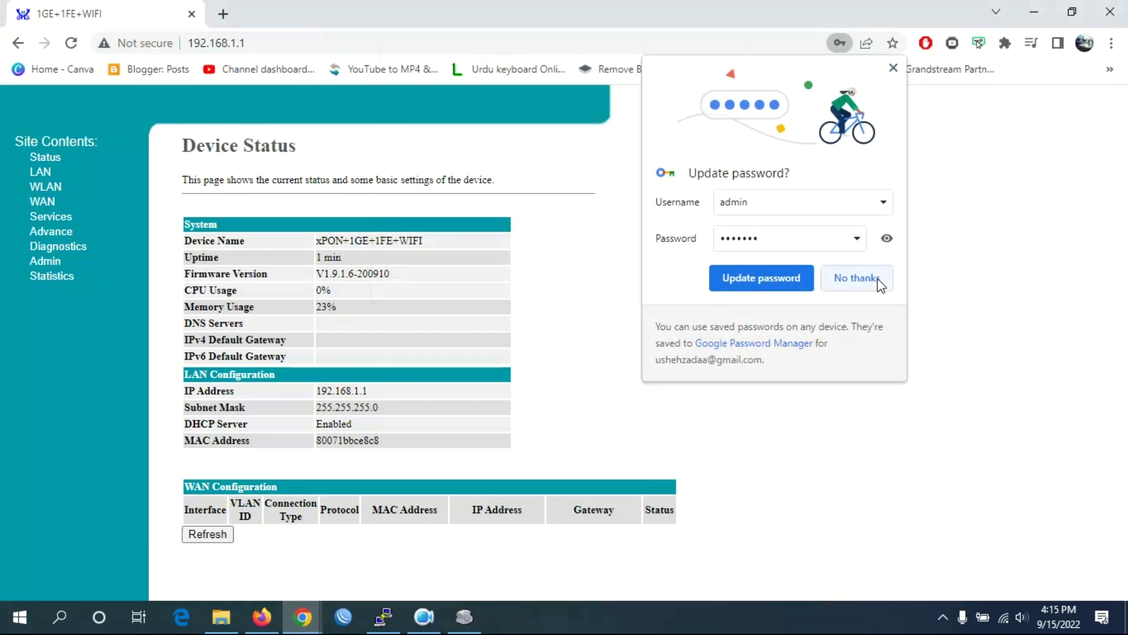
Decline Chrome's password update and bring the router's Device Status page back to the front.
{"action": "left_click", "coordinate": [465, 616]}
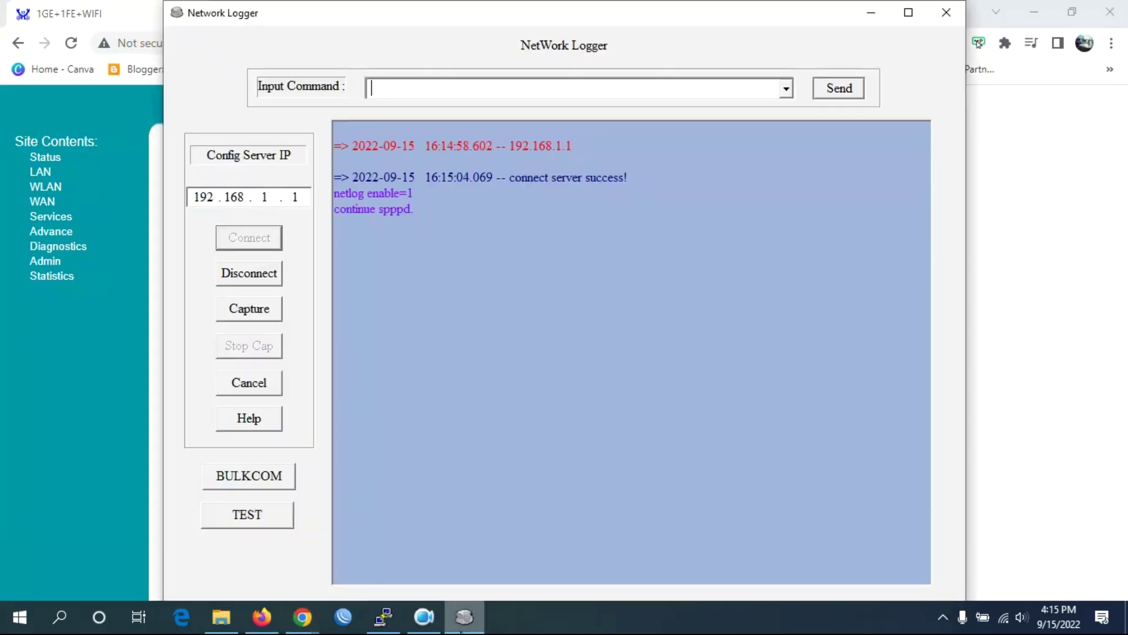
{"action": "left_click", "coordinate": [1034, 244]}
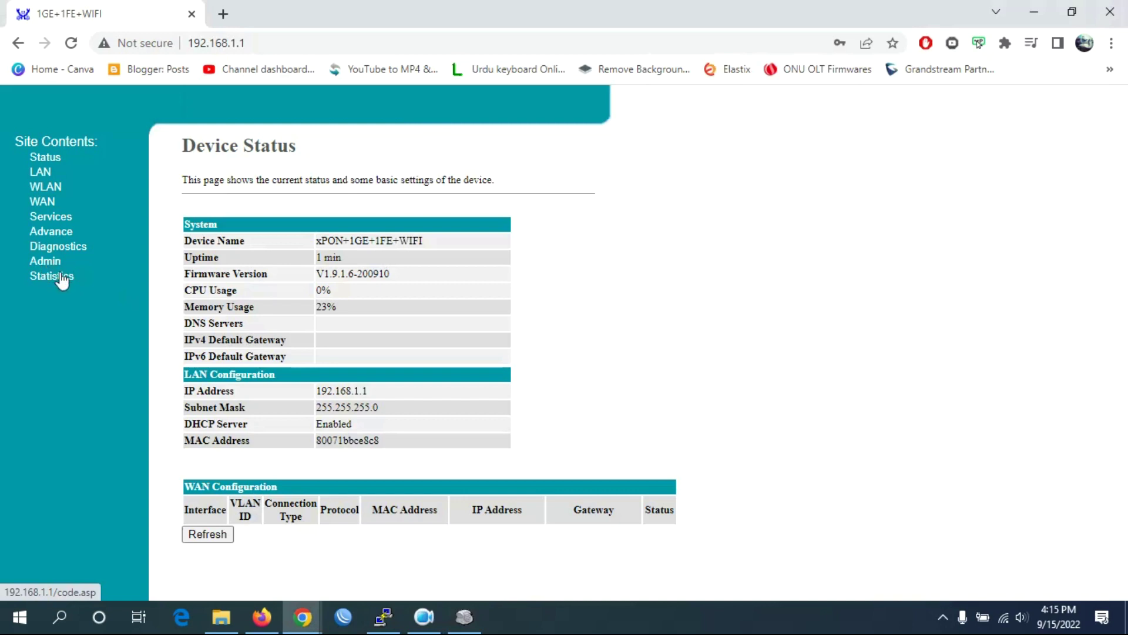
Go to Admin > Firmware Upgrade and start choosing a firmware file to upload.
{"action": "left_click", "coordinate": [54, 234]}
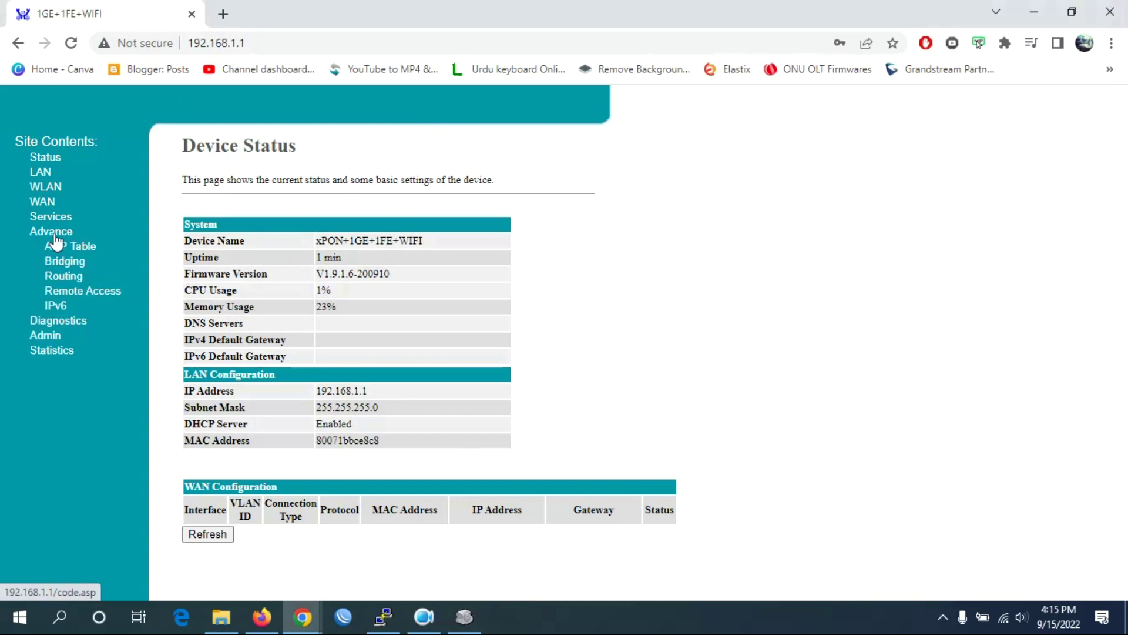
{"action": "left_click", "coordinate": [55, 321]}
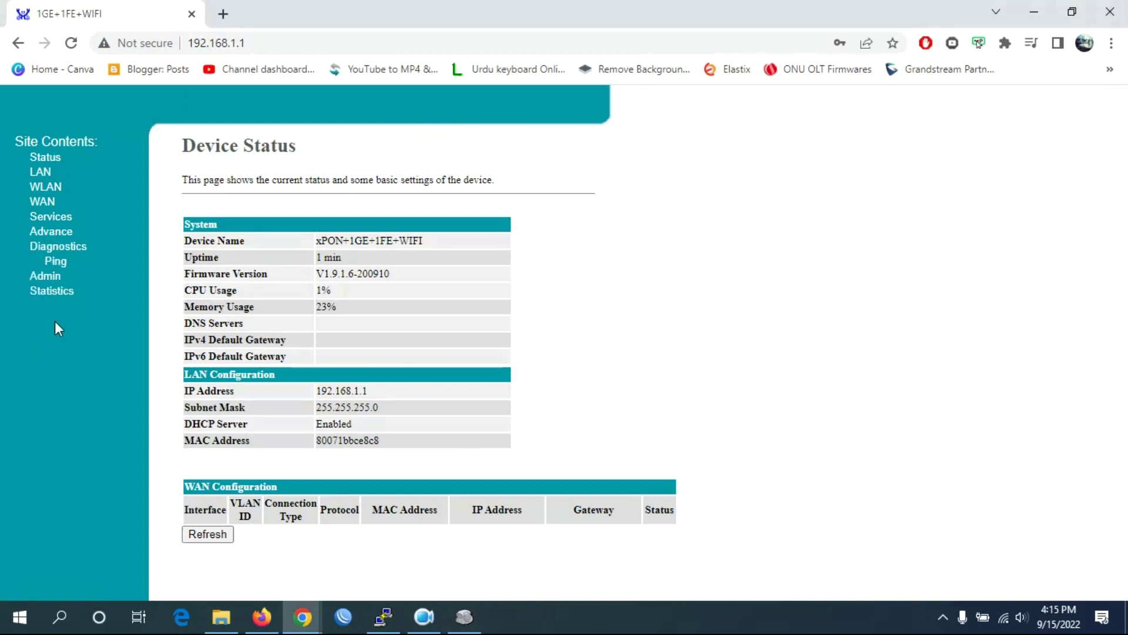
{"action": "left_click", "coordinate": [55, 275]}
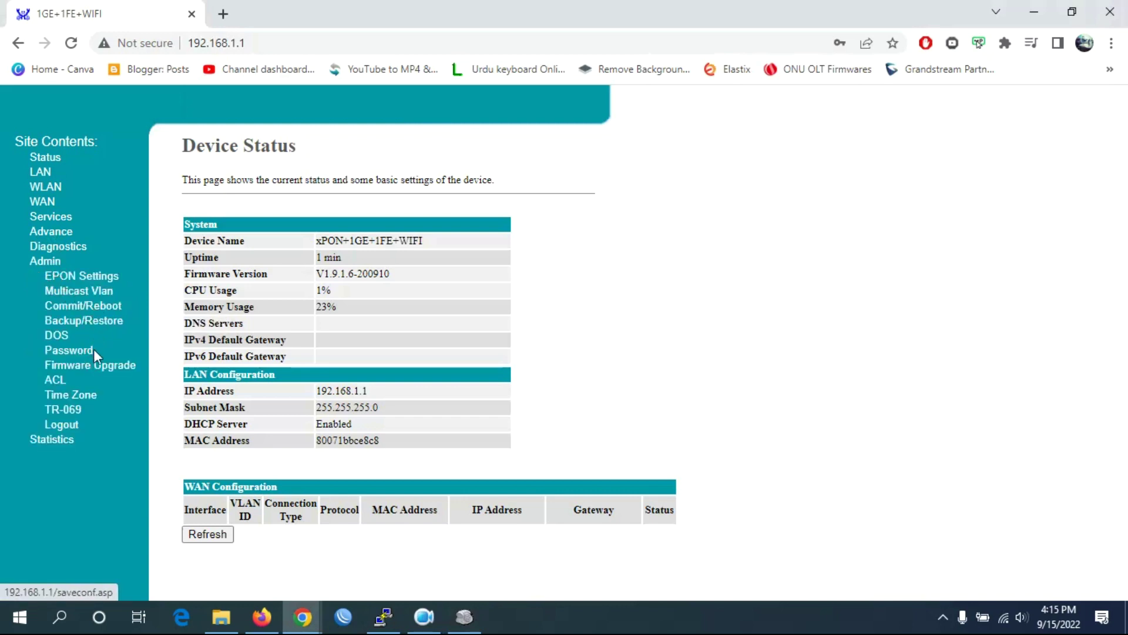
{"action": "left_click", "coordinate": [95, 370]}
{"action": "left_click", "coordinate": [229, 243]}
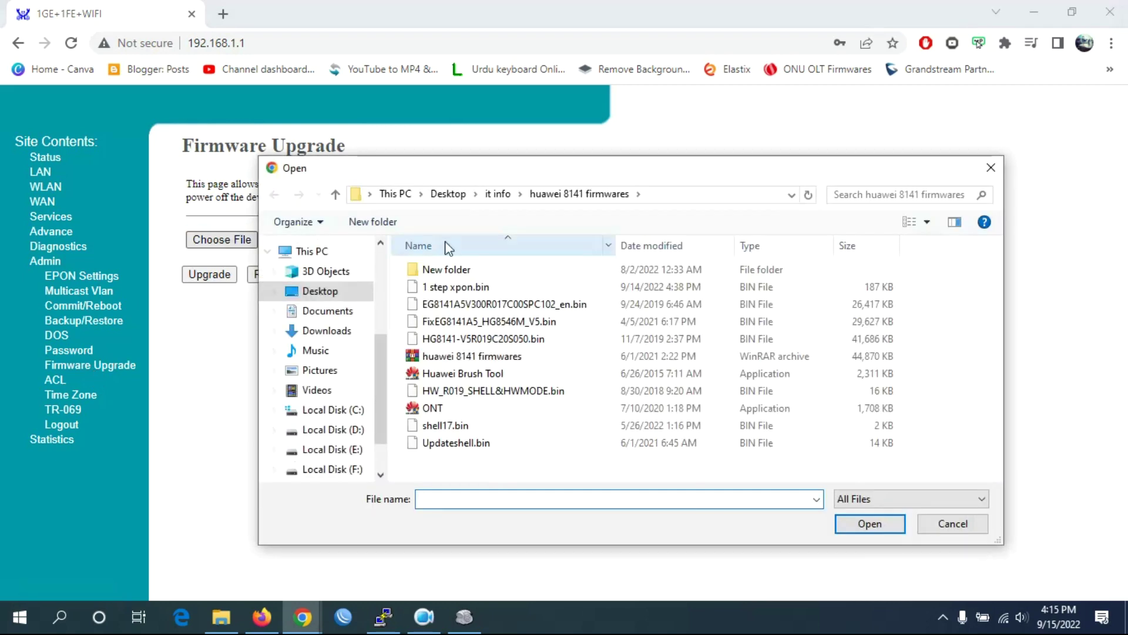
Load V2802RGW_V1.9.1.8-220329_S7548 from Desktop > AA-VSOL > v2802GW and confirm the upgrade.
{"action": "left_click", "coordinate": [329, 294]}
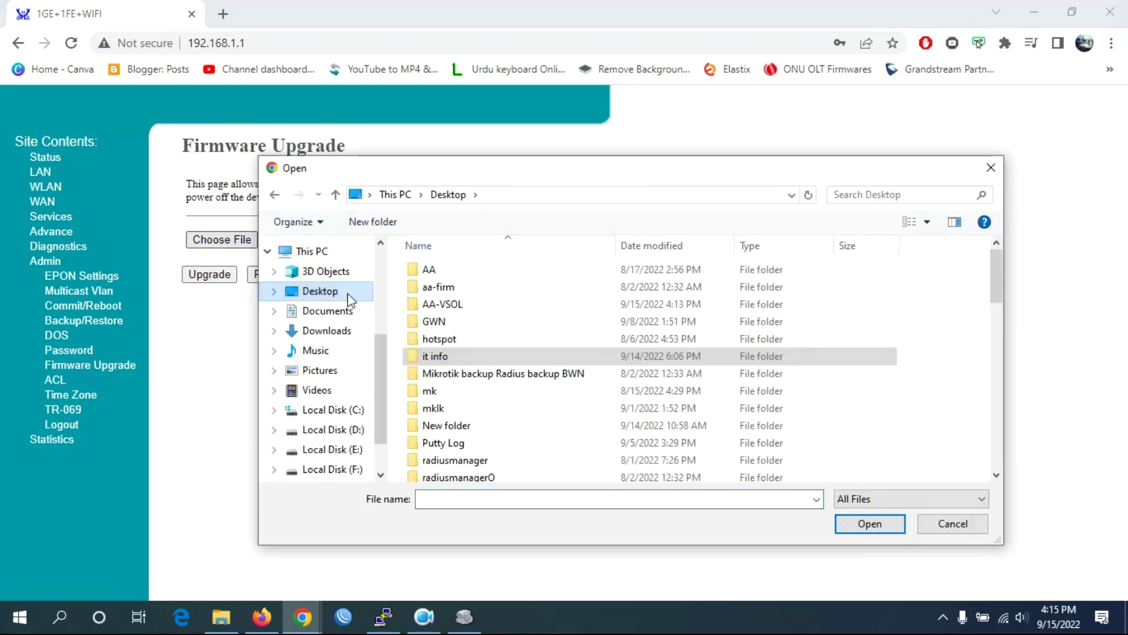
{"action": "double_click", "coordinate": [468, 303]}
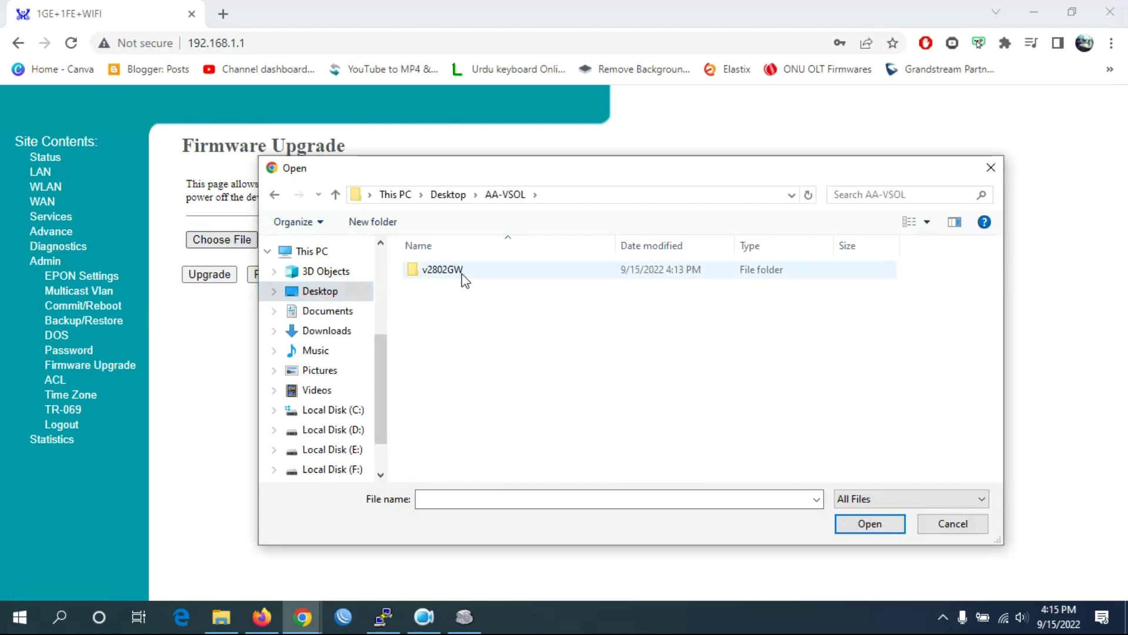
{"action": "double_click", "coordinate": [464, 271]}
{"action": "left_click", "coordinate": [477, 287]}
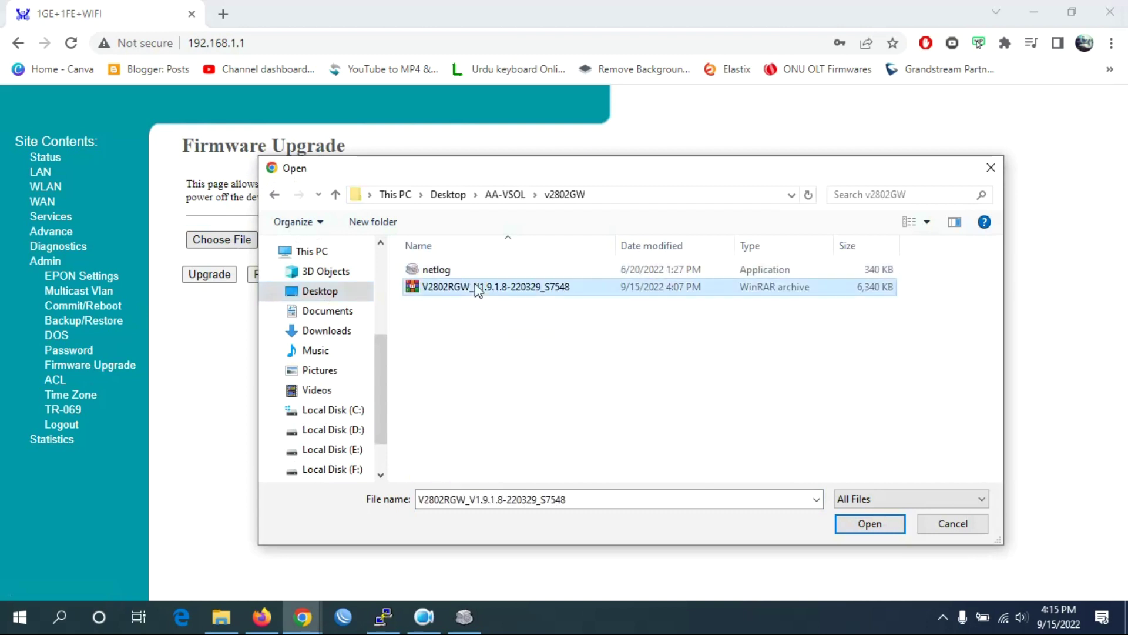
{"action": "double_click", "coordinate": [494, 287]}
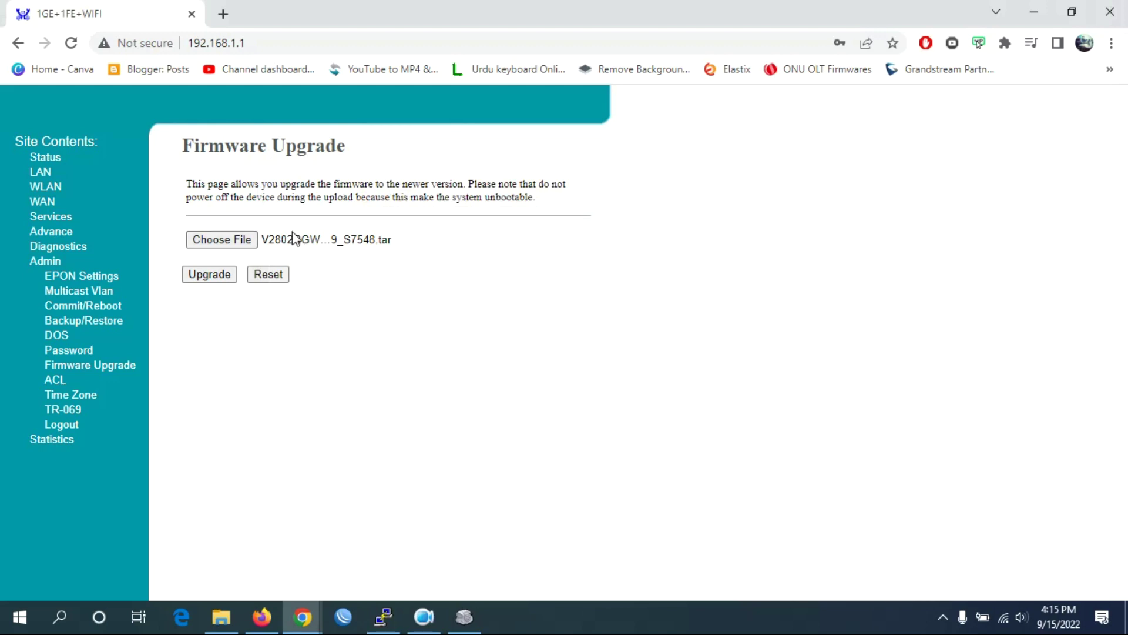
{"action": "left_click", "coordinate": [213, 275]}
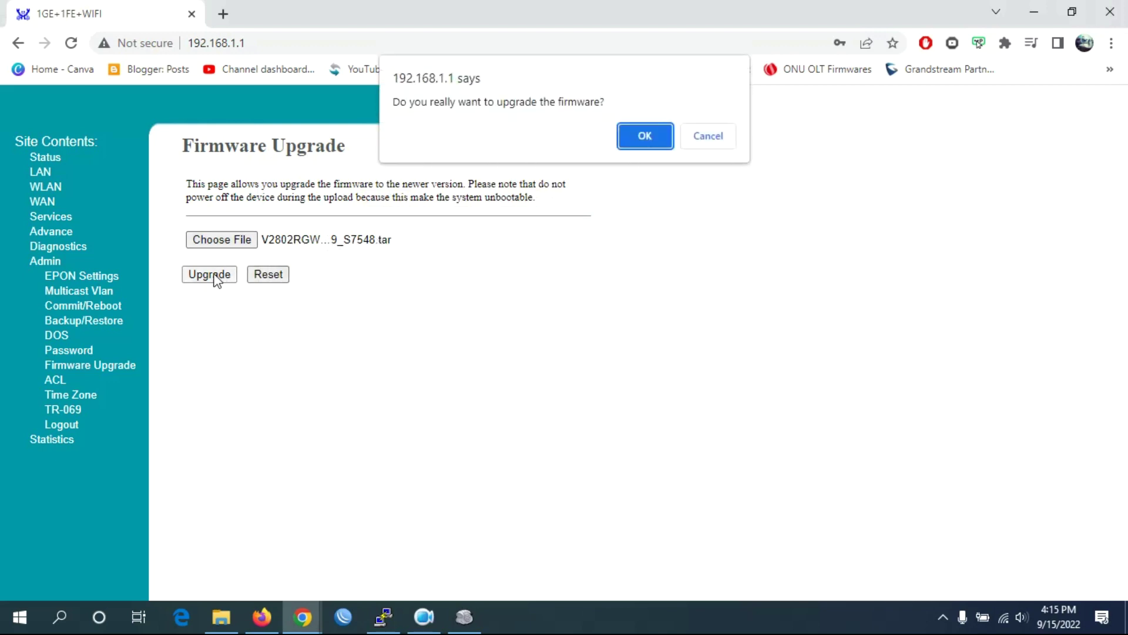
{"action": "left_click", "coordinate": [635, 135]}
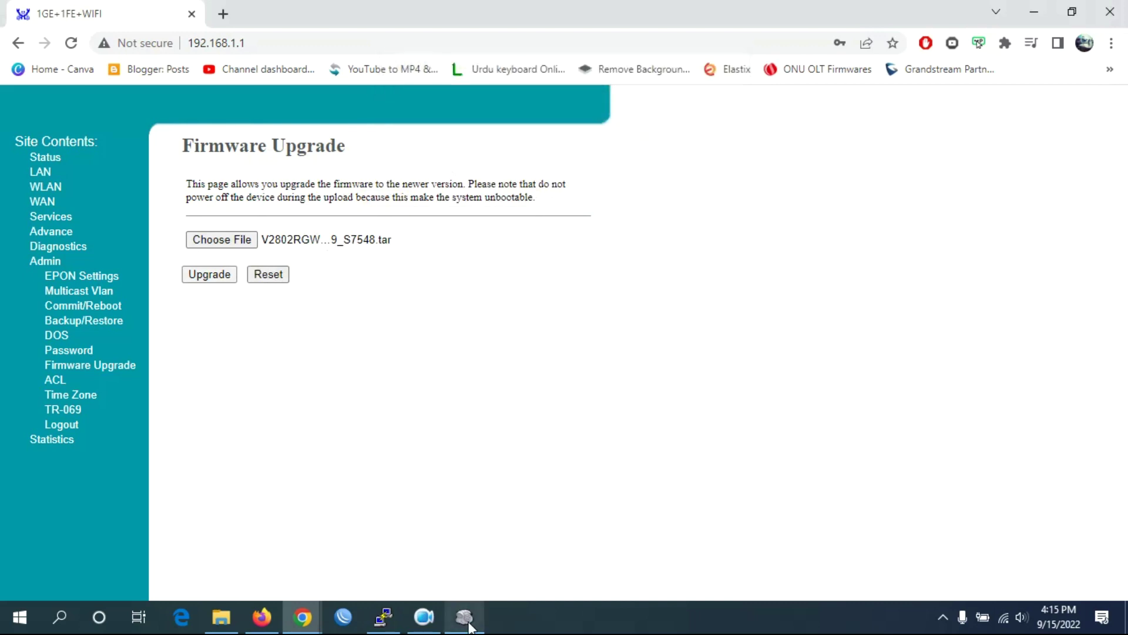
Move Network Logger beside the router page and scroll its log to the latest flash-erase entries.
{"action": "left_click", "coordinate": [469, 625]}
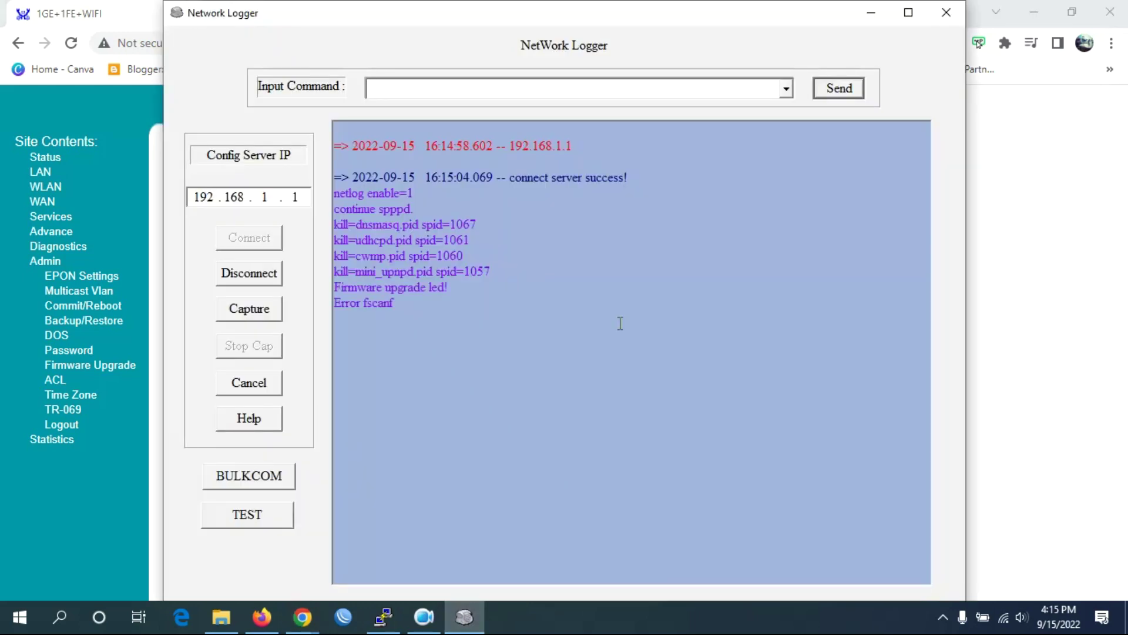
{"action": "left_click_drag", "start_coordinate": [393, 21], "coordinate": [534, 39]}
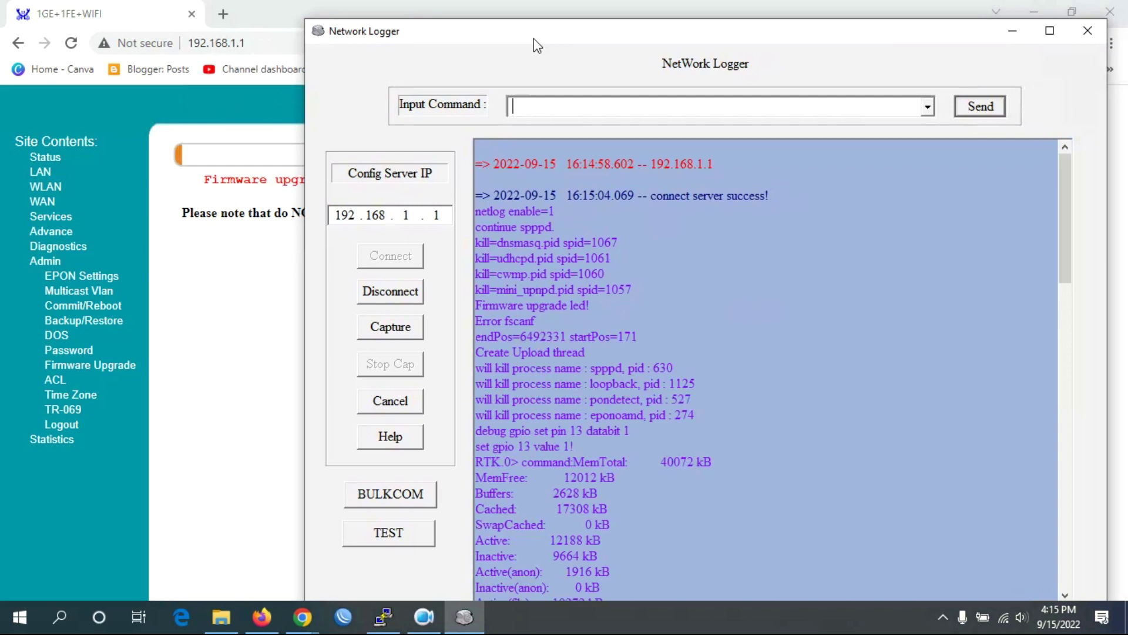
{"action": "mouse_move", "coordinate": [524, 20]}
{"action": "left_mouse_down"}
{"action": "mouse_move", "coordinate": [524, 41]}
{"action": "mouse_move", "coordinate": [518, 22]}
{"action": "left_mouse_up"}
{"action": "left_click_drag", "start_coordinate": [1058, 170], "coordinate": [1054, 546]}
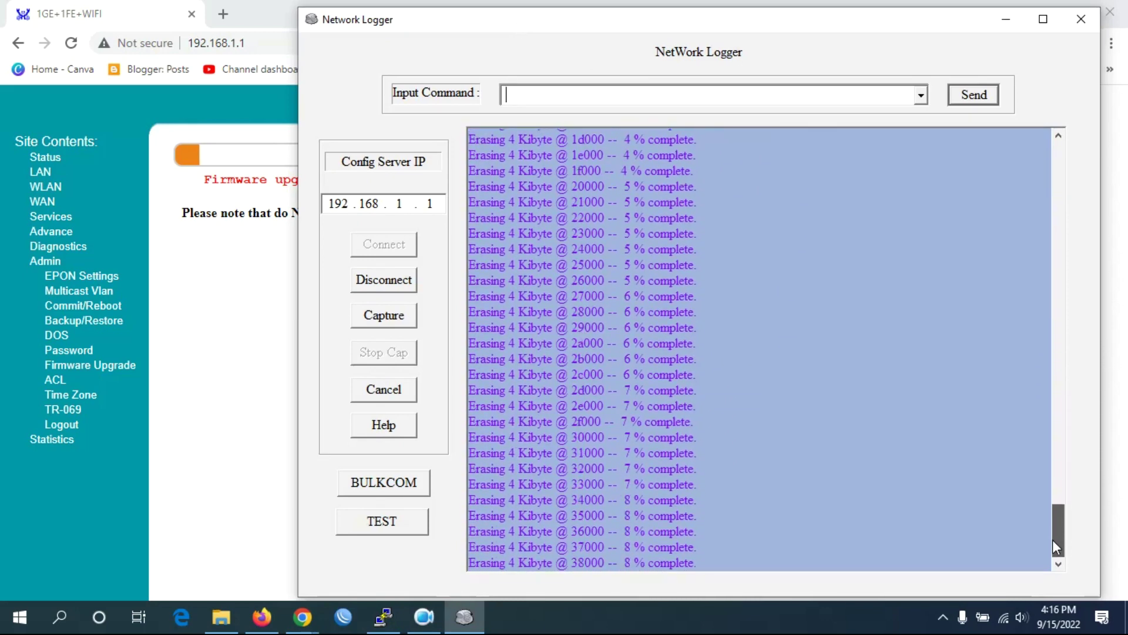
{"action": "left_click_drag", "start_coordinate": [1058, 471], "coordinate": [1068, 556]}
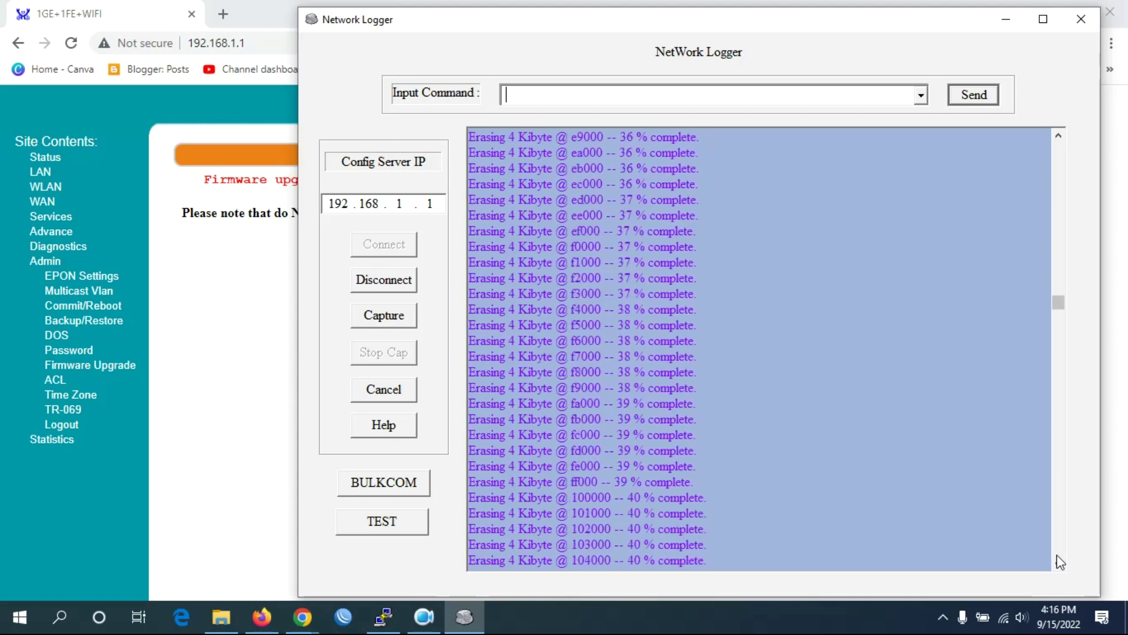
Scroll the log down until it shows 'Successfully updated image 1!!' and the AUTOBOOT restart.
{"action": "left_click_drag", "start_coordinate": [1059, 313], "coordinate": [1070, 587]}
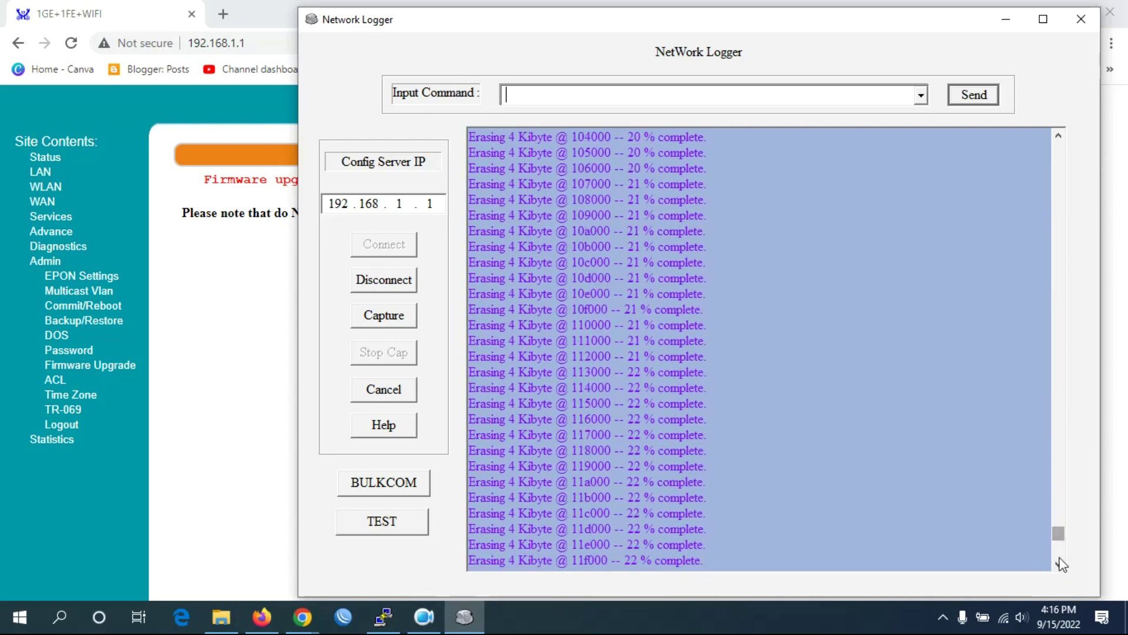
{"action": "left_click", "coordinate": [1059, 563]}
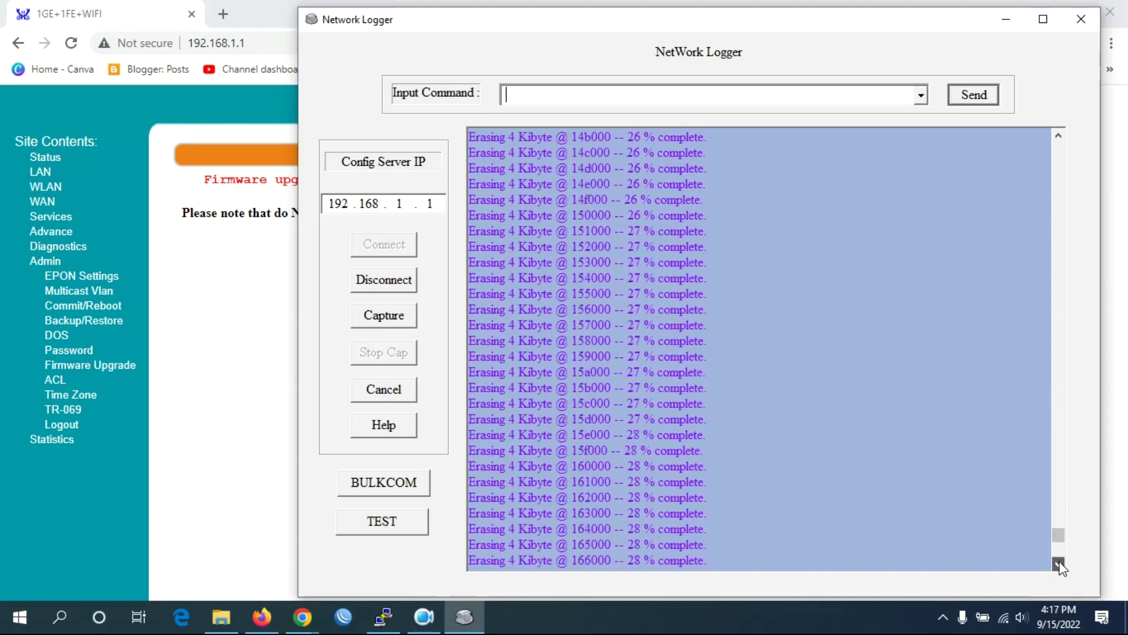
{"action": "left_click", "coordinate": [1059, 563]}
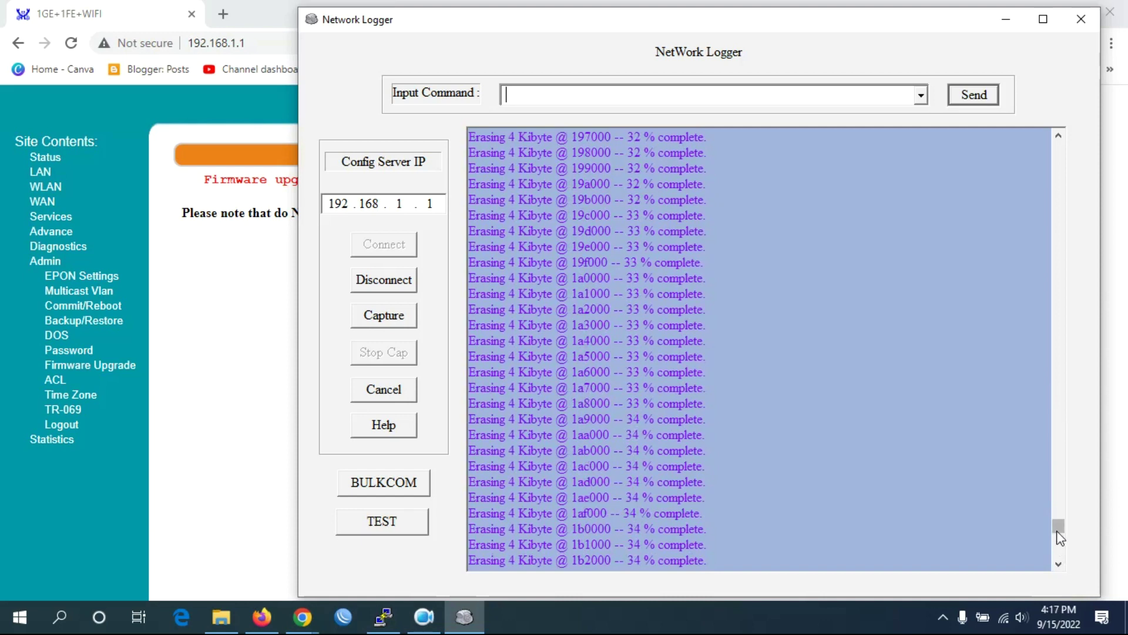
{"action": "left_click_drag", "start_coordinate": [1059, 529], "coordinate": [1058, 549]}
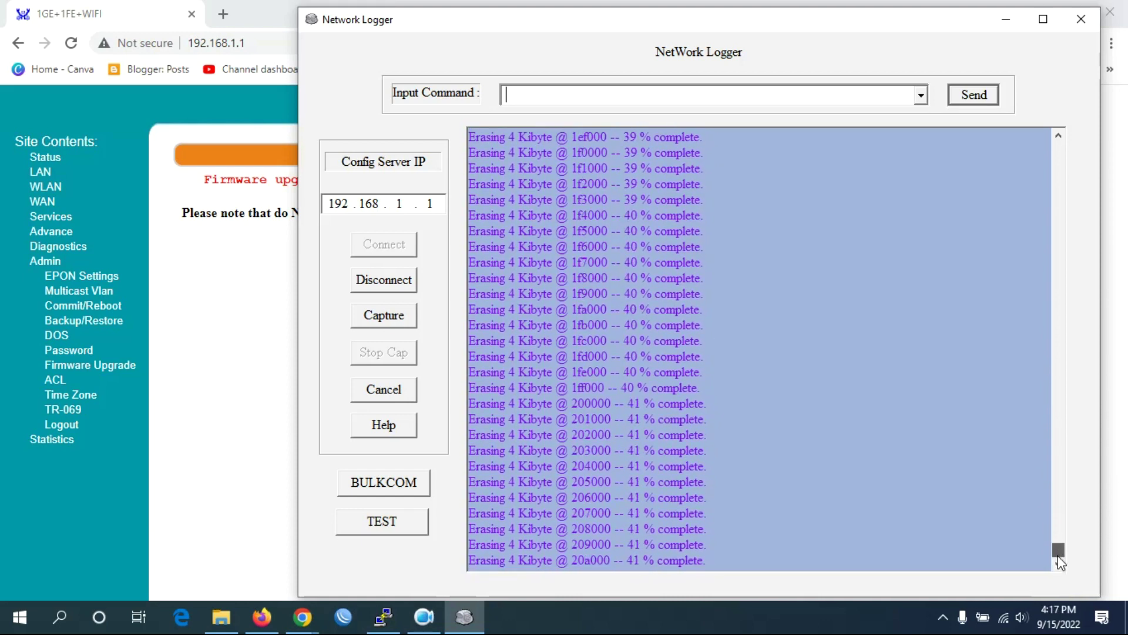
{"action": "left_click_drag", "start_coordinate": [1059, 532], "coordinate": [1060, 562]}
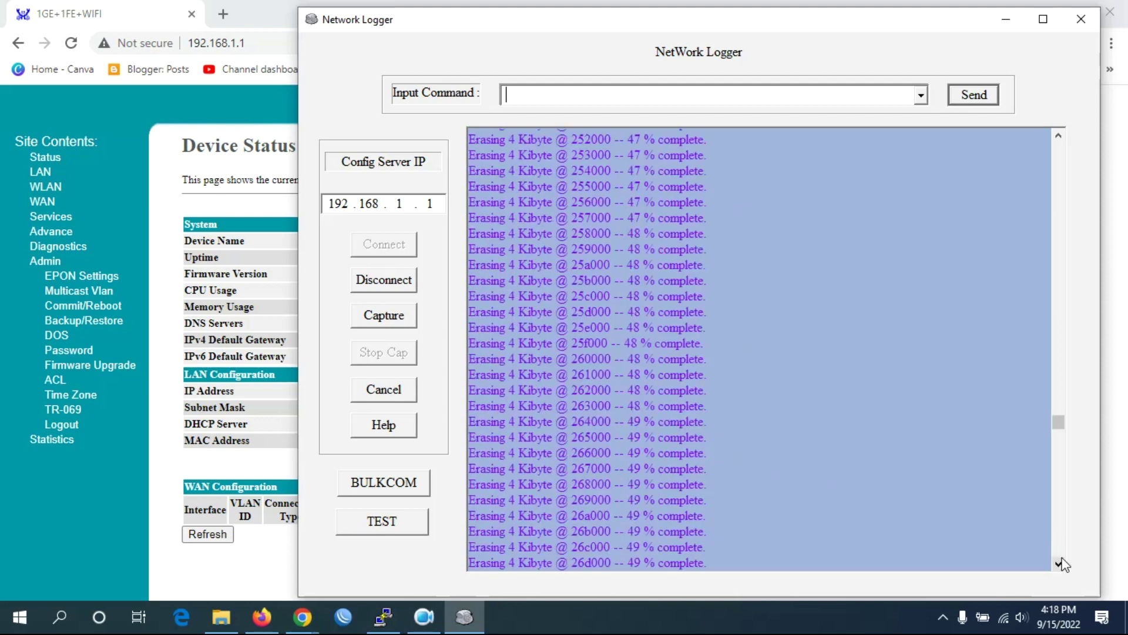
{"action": "left_click_drag", "start_coordinate": [1060, 420], "coordinate": [1073, 582]}
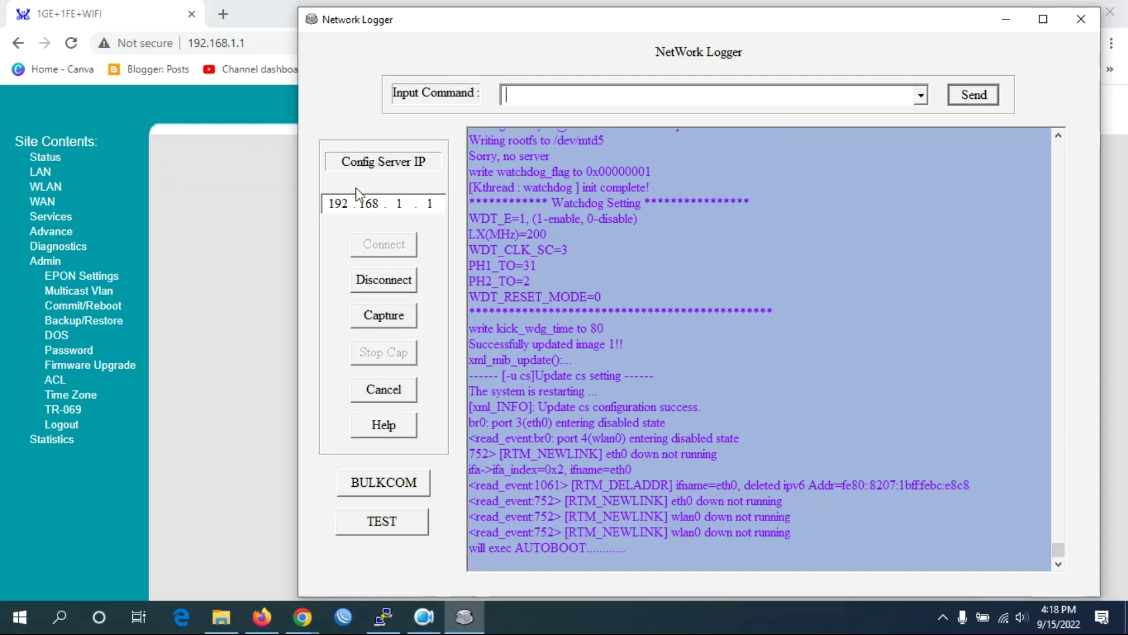
{"action": "left_click", "coordinate": [1058, 565]}
Reload the router page and log in with the username, password and verification code.
{"action": "left_click", "coordinate": [264, 43]}
{"action": "key", "text": "Return"}
{"action": "left_click", "coordinate": [586, 285]}
{"action": "type", "text": "admin"}
{"action": "key", "text": "Tab"}
{"action": "type", "text": "admin12"}
{"action": "key", "text": "Tab"}
{"action": "type", "text": "abz"}
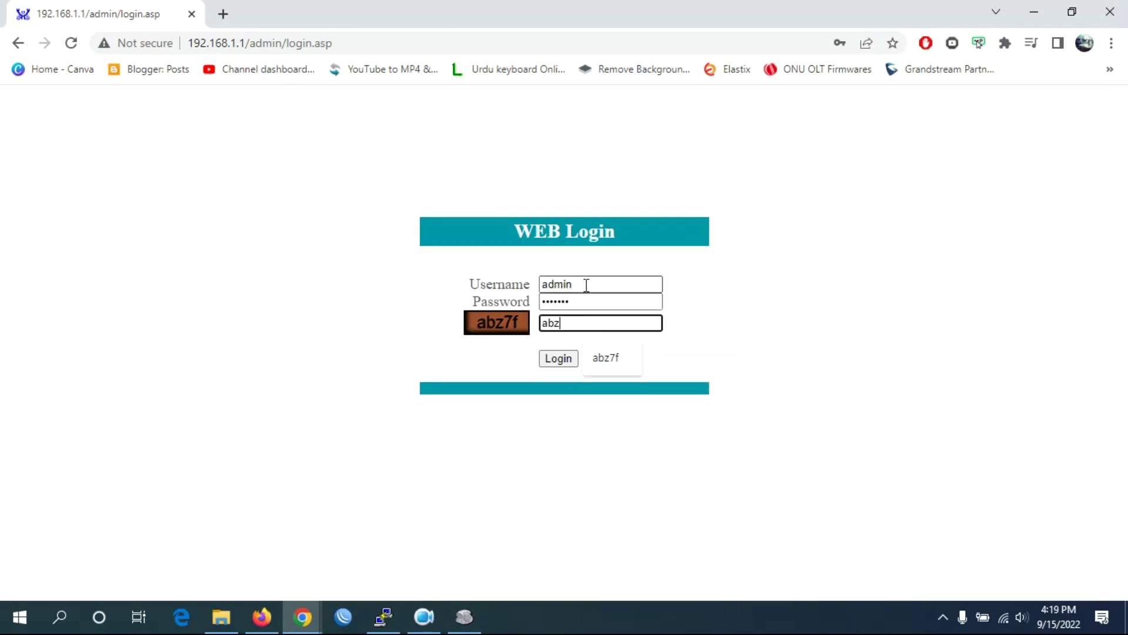
{"action": "type", "text": "7f"}
{"action": "key", "text": "Return"}
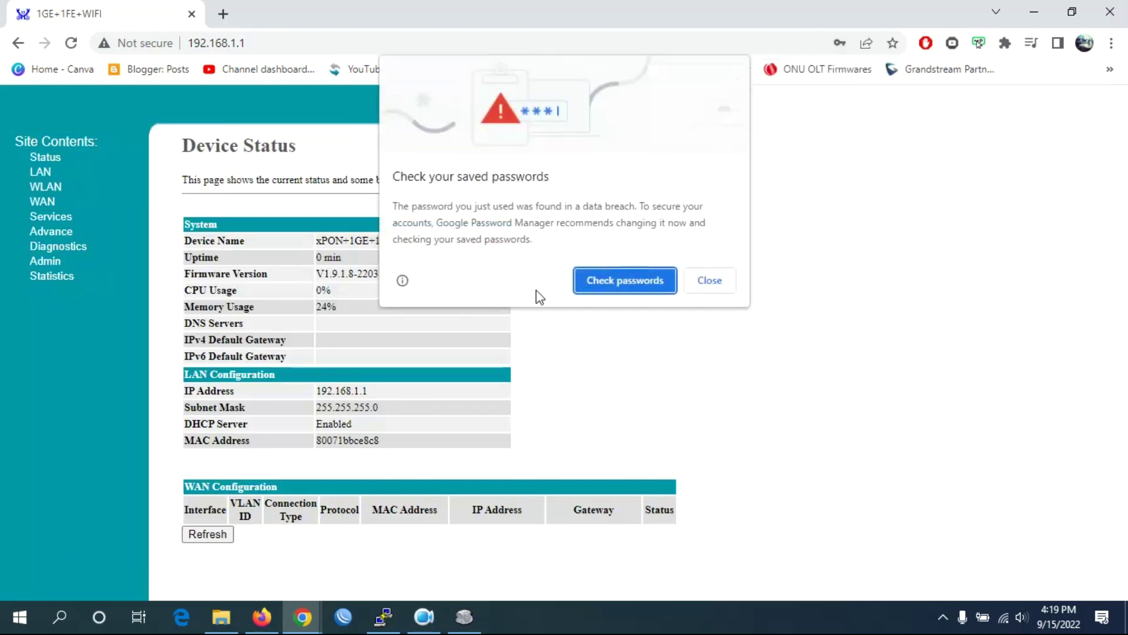
Dismiss the breach and update-password prompts, then verify the firmware version V1.9.1.8-220329.
{"action": "left_click", "coordinate": [716, 277]}
{"action": "left_click", "coordinate": [870, 285]}
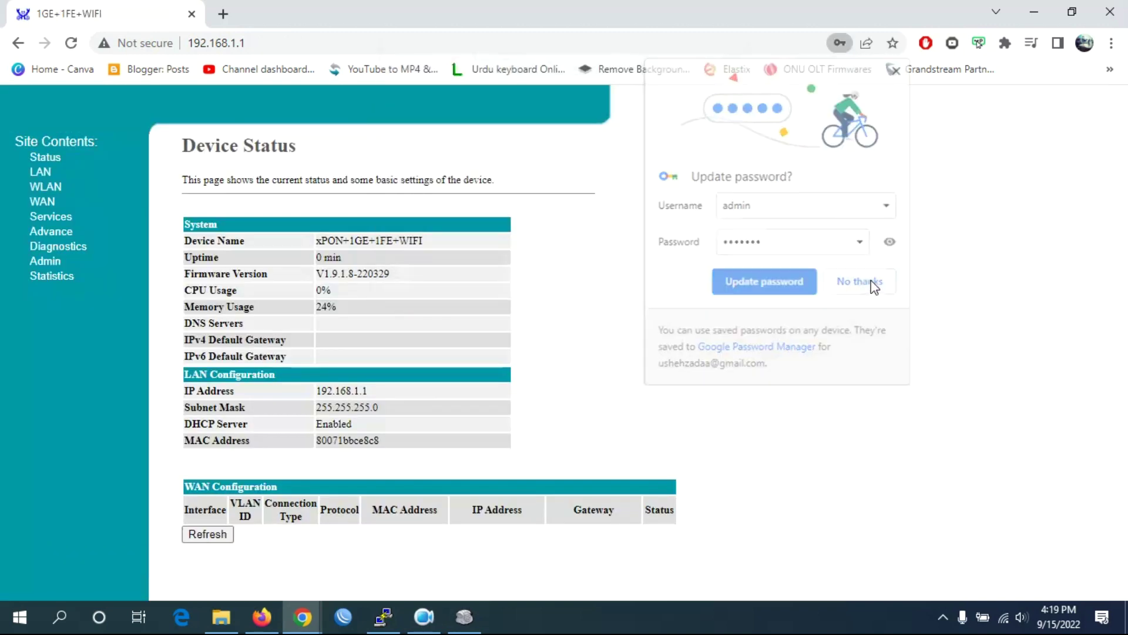
{"action": "left_click_drag", "start_coordinate": [415, 276], "coordinate": [297, 276]}
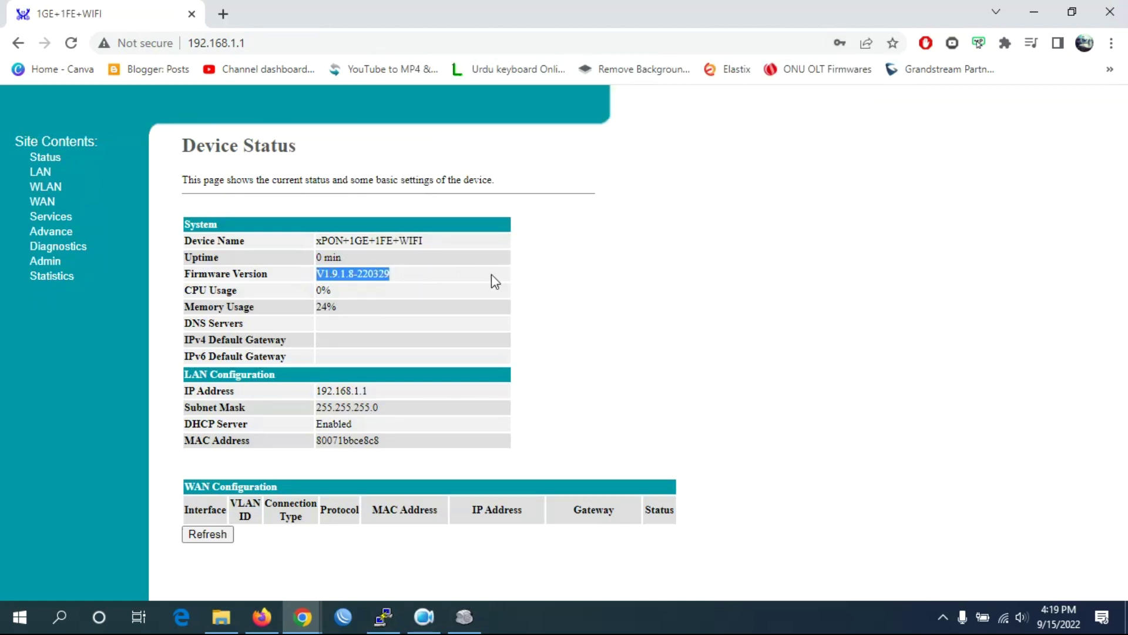
{"action": "left_click", "coordinate": [492, 274]}
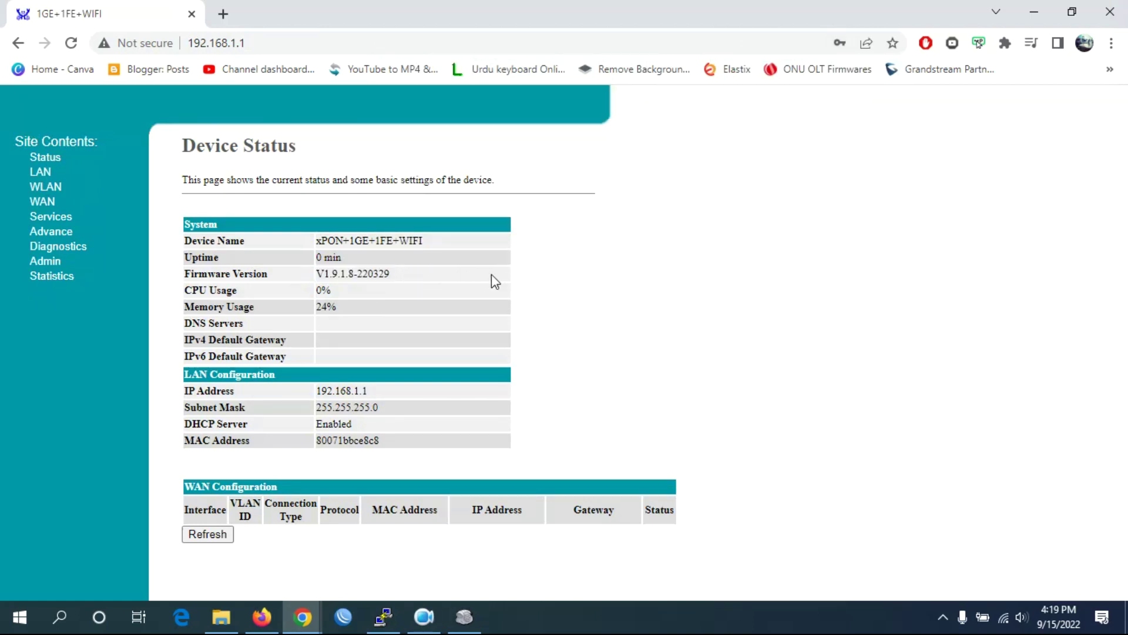
{"action": "left_click", "coordinate": [465, 616]}
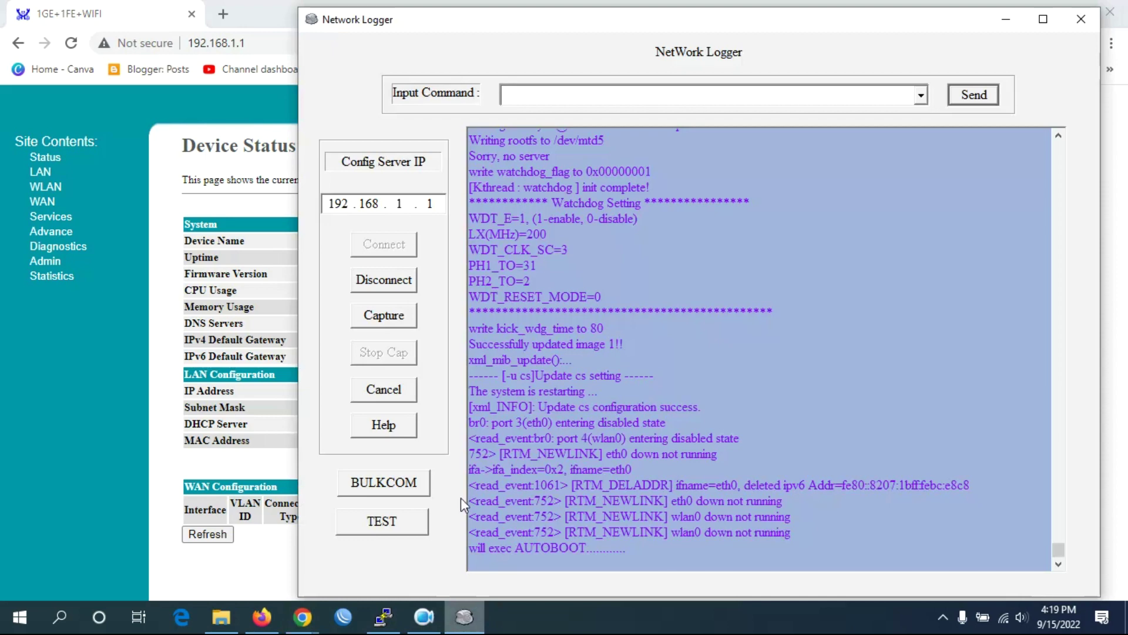
Disconnect, reconnect and disconnect Network Logger from the device, then close the logger.
{"action": "left_click", "coordinate": [399, 277]}
{"action": "left_click", "coordinate": [395, 250]}
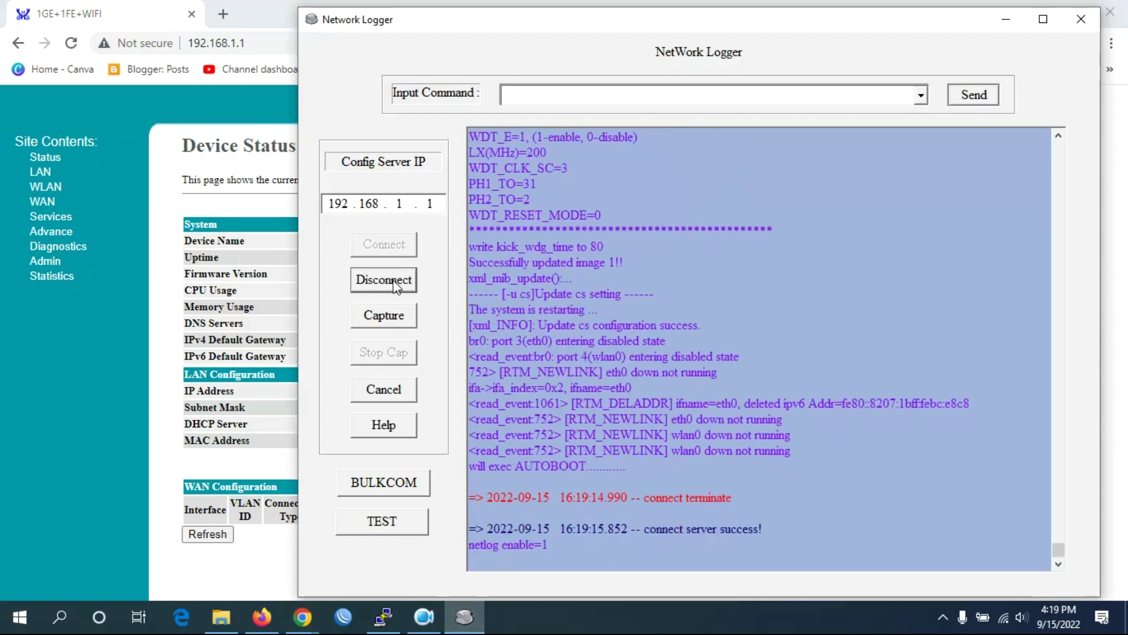
{"action": "left_click", "coordinate": [404, 270]}
{"action": "left_click", "coordinate": [1079, 21]}
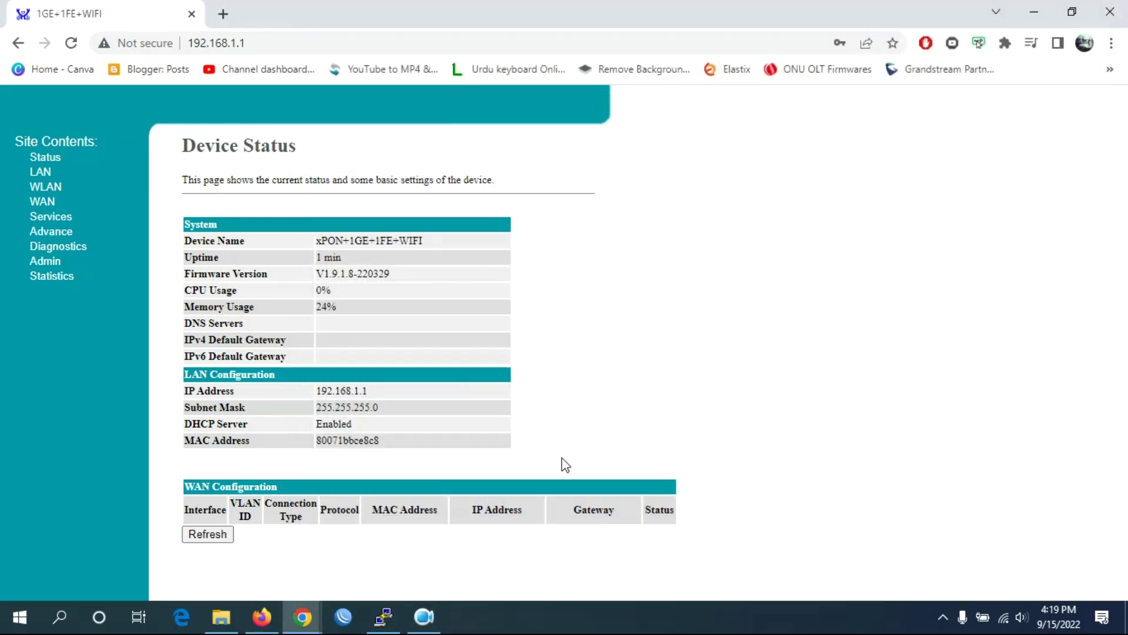
{"action": "left_click", "coordinate": [435, 627]}
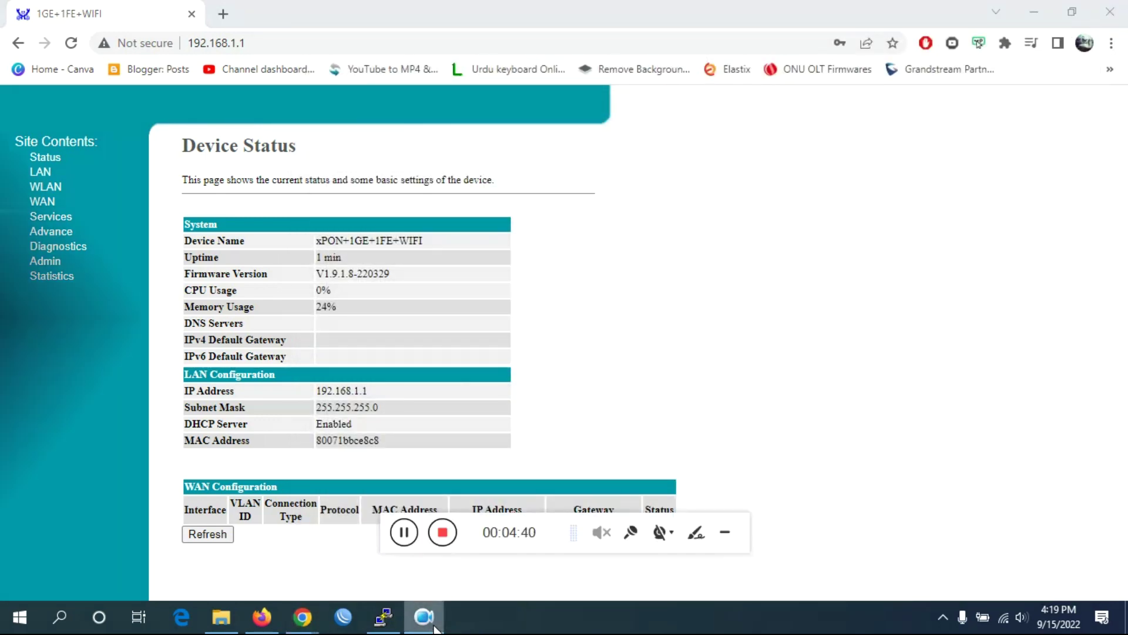